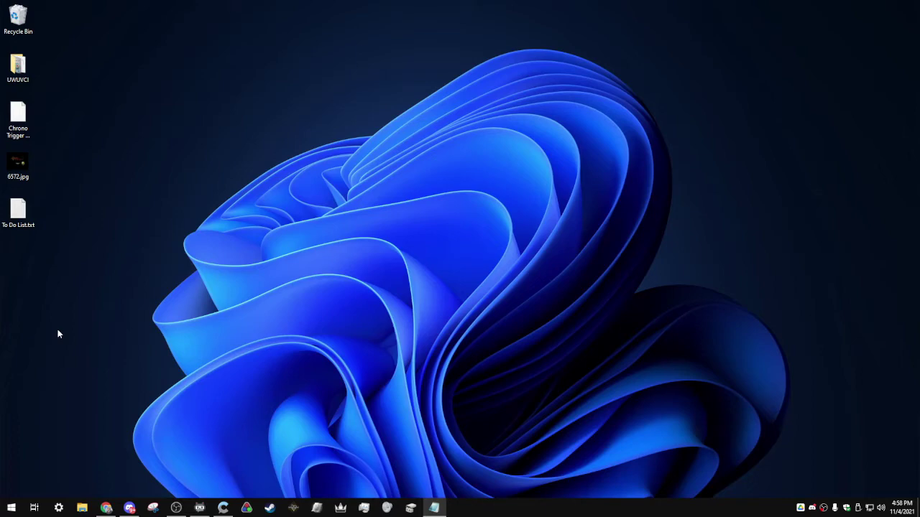
- Open the Windows Start menu to reach the full list of installed apps
{"action": "left_click", "coordinate": [11, 508]}
- Launch UWUVCI AIO from the app list and start an SNES Virtual Console injection
{"action": "scroll", "coordinate": [79, 416], "scroll_direction": "down", "scroll_amount": 15}
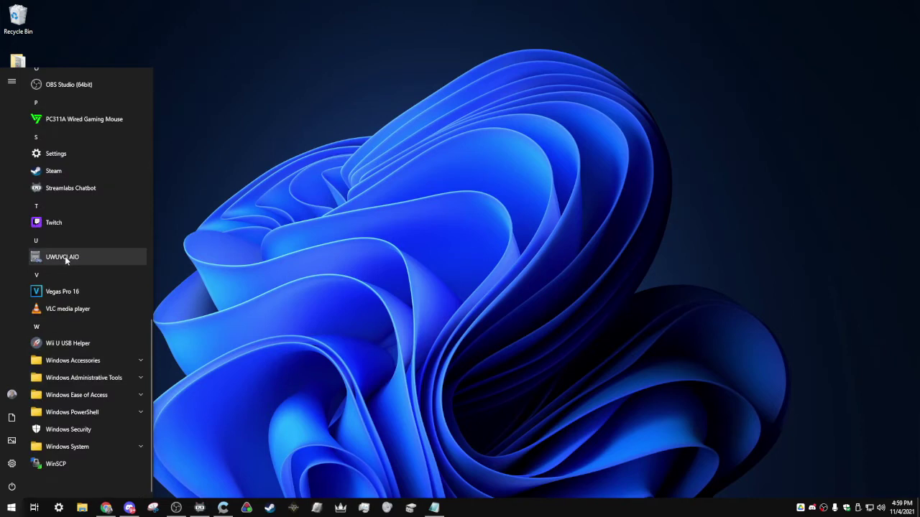
{"action": "left_click", "coordinate": [67, 257]}
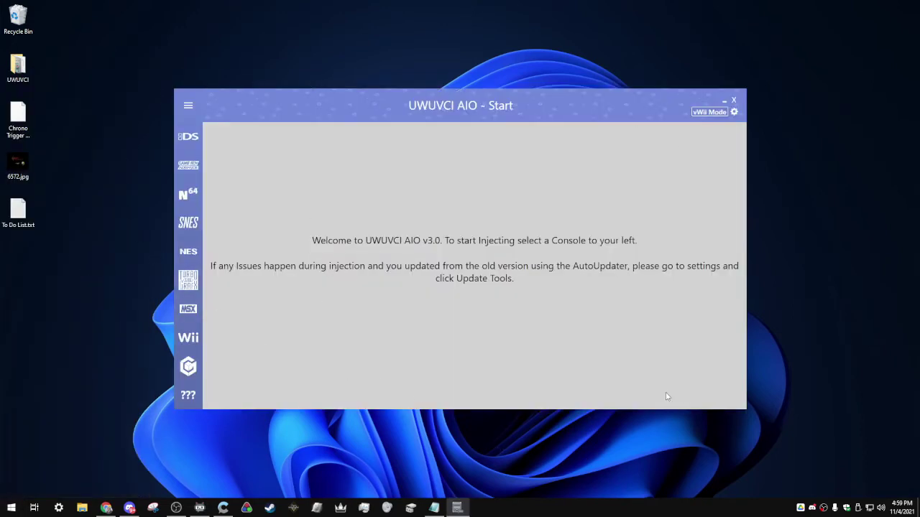
{"action": "left_click", "coordinate": [190, 227]}
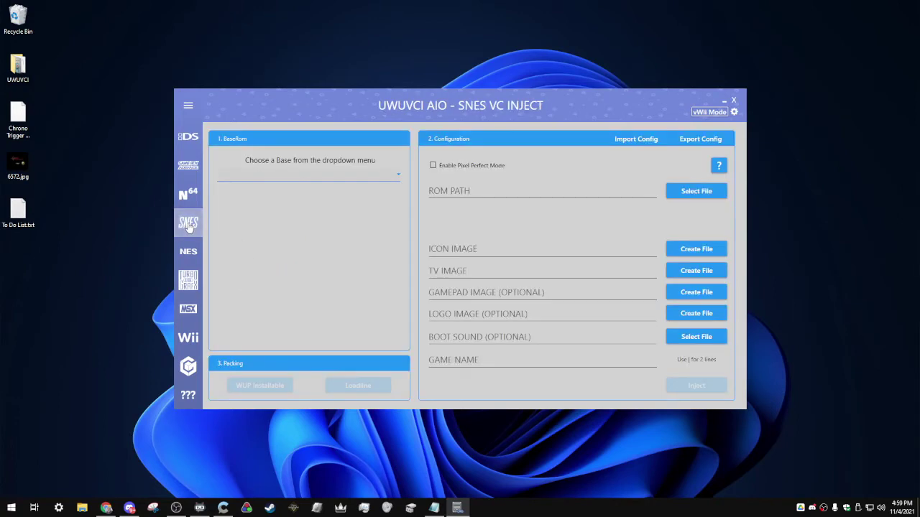
- Choose Kirby's Dream Land 3 US as the base game and download it
{"action": "left_click", "coordinate": [298, 181]}
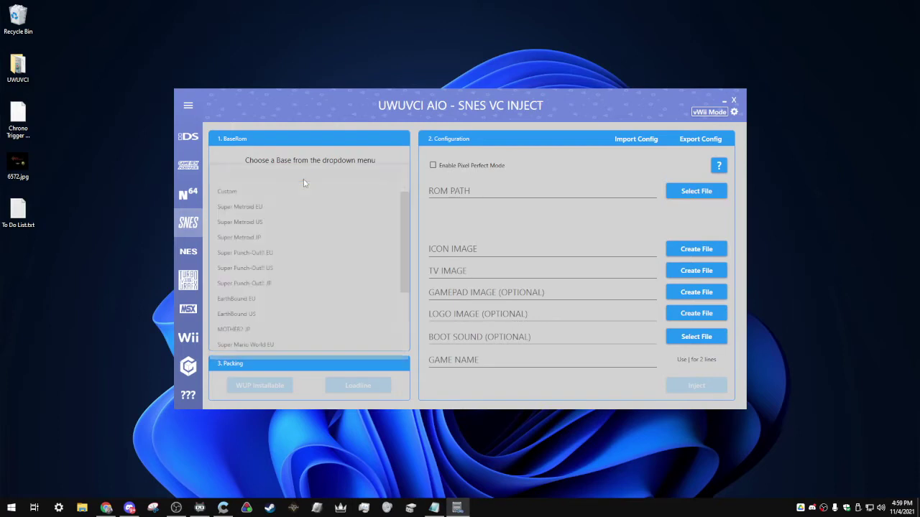
{"action": "scroll", "coordinate": [294, 280], "scroll_direction": "down", "scroll_amount": 6}
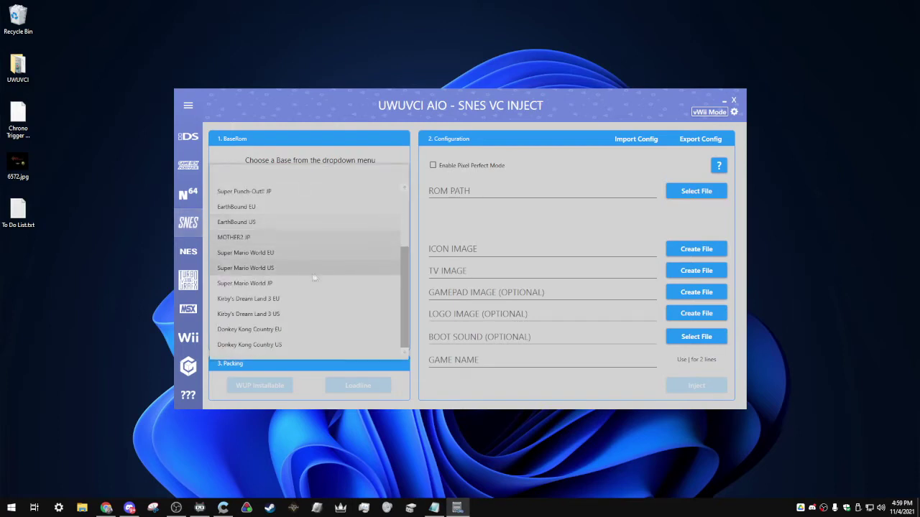
{"action": "left_click", "coordinate": [288, 319]}
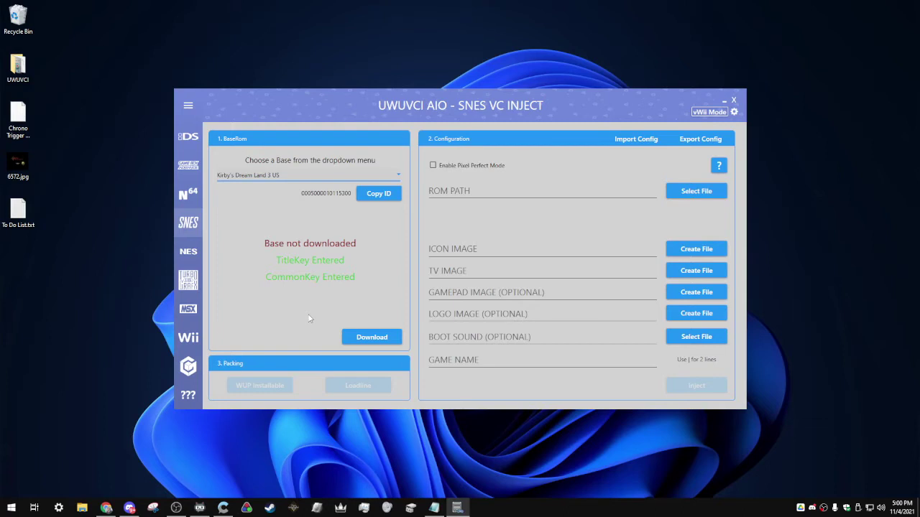
{"action": "left_click", "coordinate": [371, 342]}
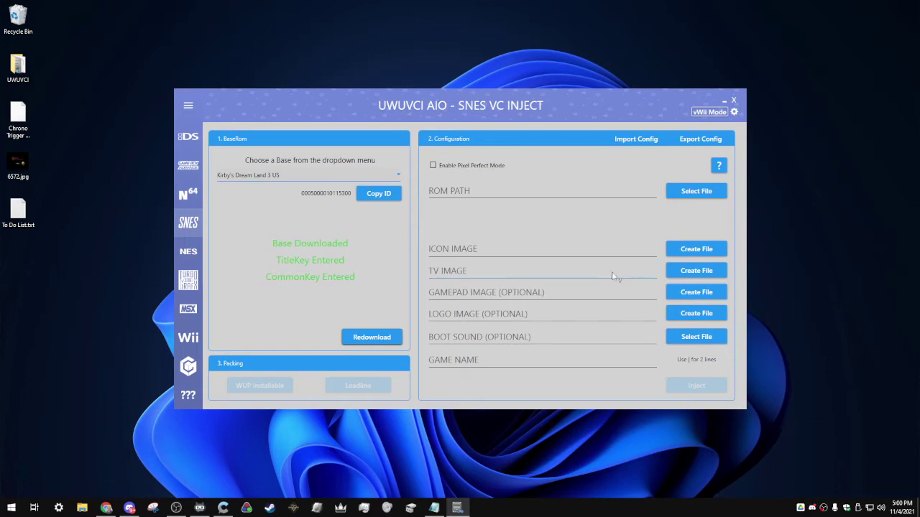
- Begin selecting the ROM file, which brings up the SNES co-processor warning
{"action": "left_click", "coordinate": [707, 196]}
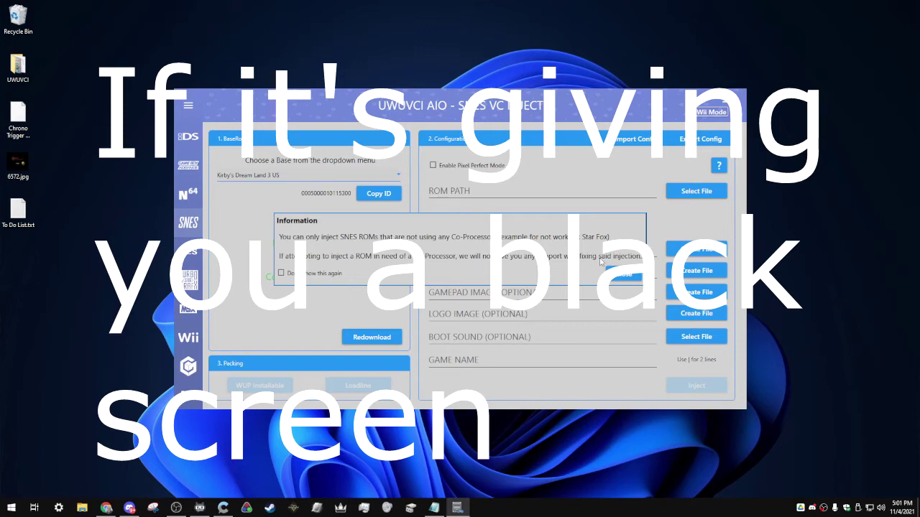
- Dismiss the warning, load Chrono Trigger (USA).sfc as the ROM, and start the icon image
{"action": "left_click", "coordinate": [612, 273]}
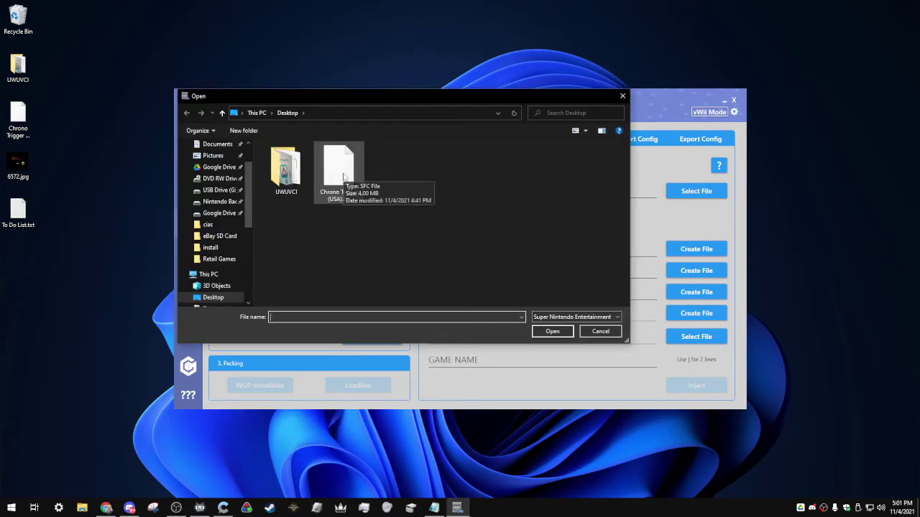
{"action": "double_click", "coordinate": [344, 176]}
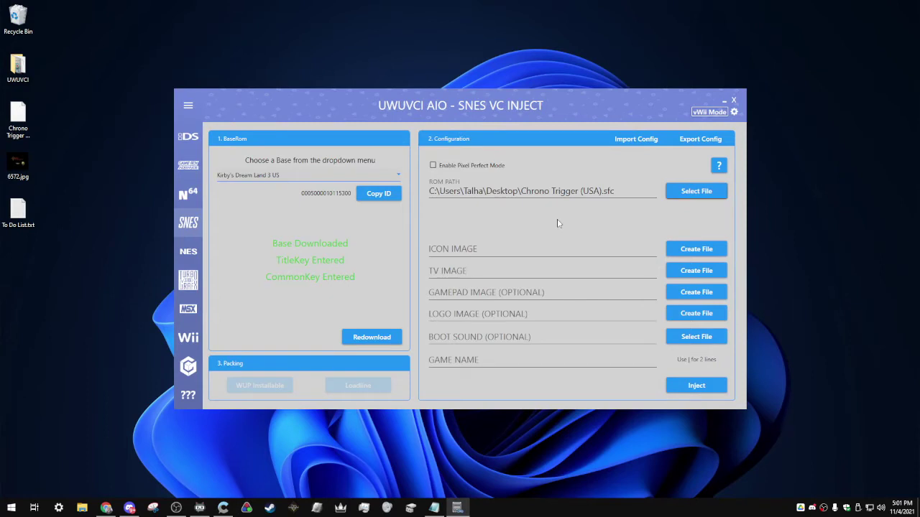
{"action": "left_click", "coordinate": [695, 251]}
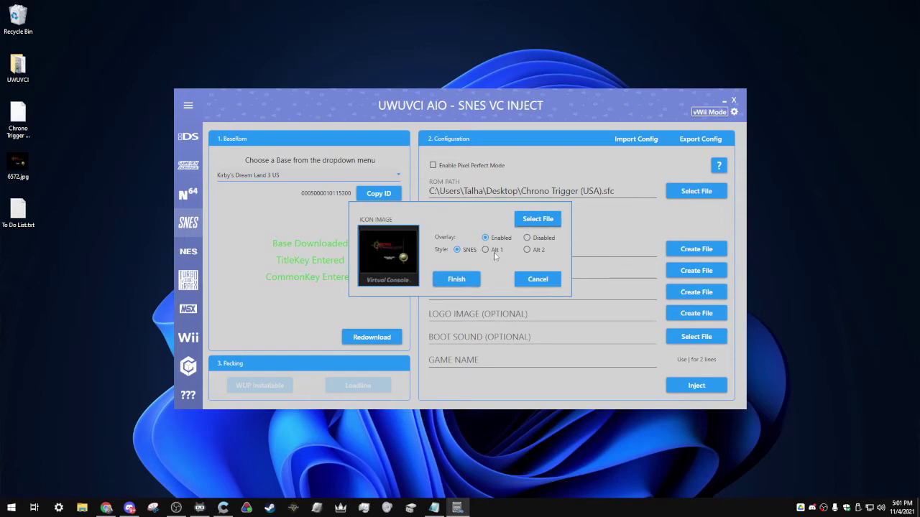
- Create the icon image using the SNES style overlay after previewing the Alt style
{"action": "left_click", "coordinate": [528, 250]}
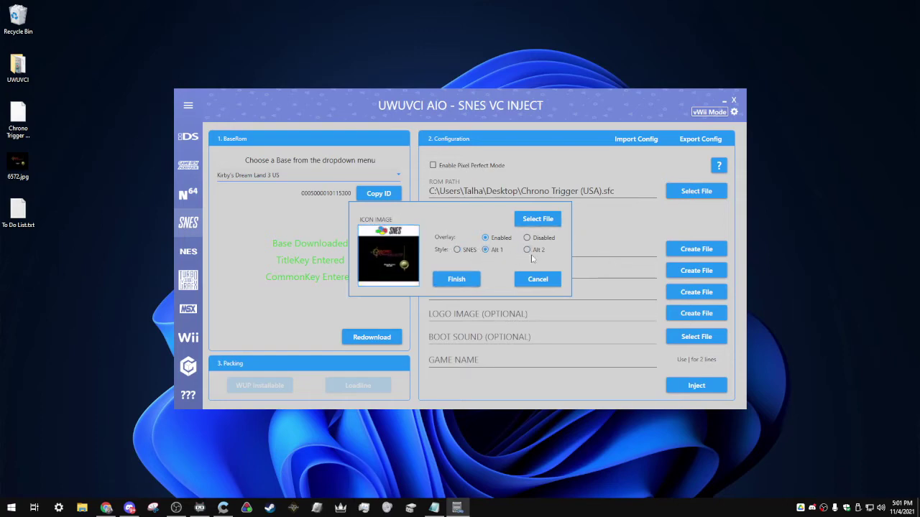
{"action": "left_click", "coordinate": [457, 250]}
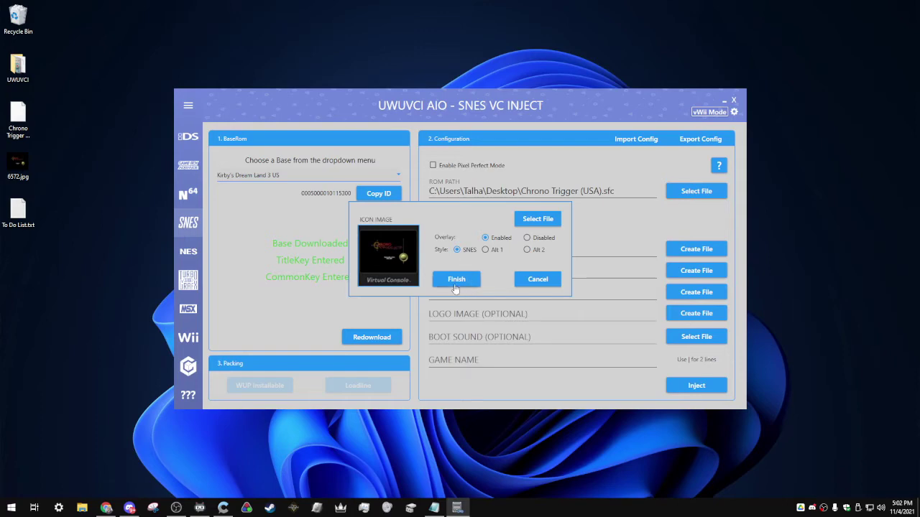
{"action": "left_click", "coordinate": [455, 280]}
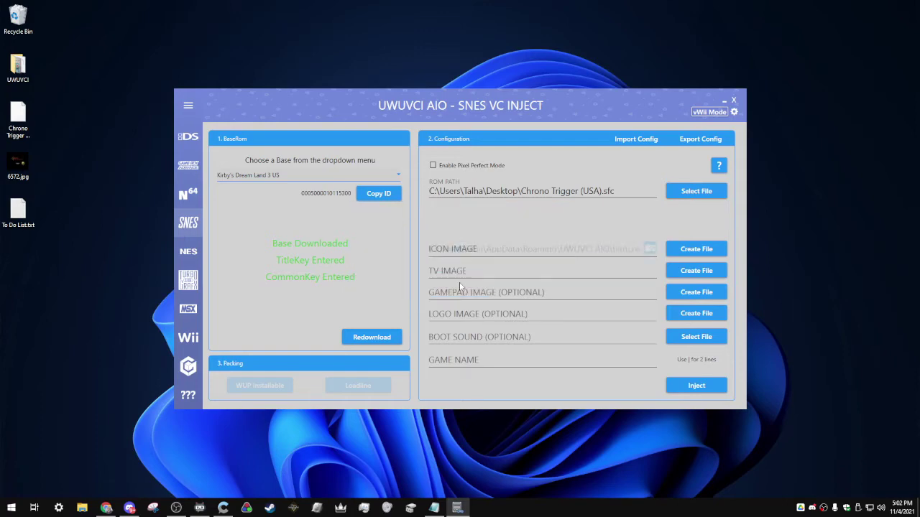
{"action": "left_click", "coordinate": [697, 274]}
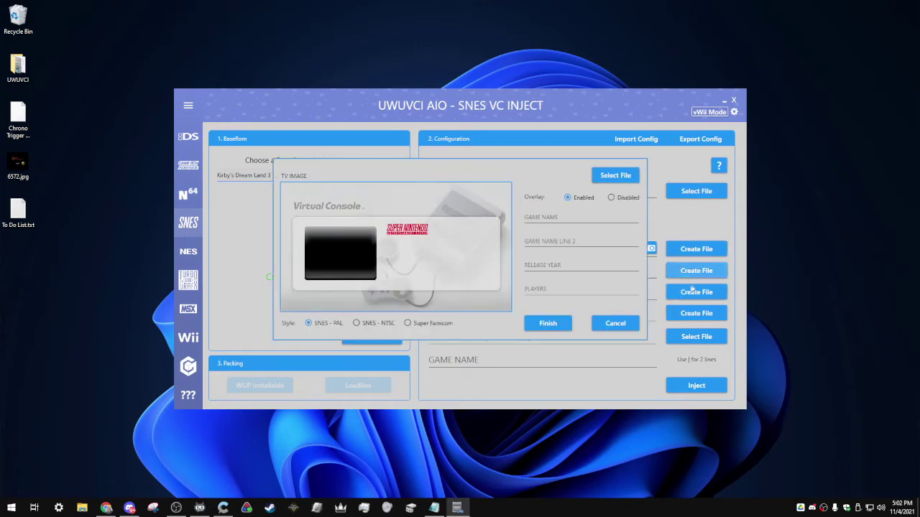
- Enter 'Chrono Trigger' as the TV image title and 1995 as the release year
{"action": "left_click", "coordinate": [575, 218]}
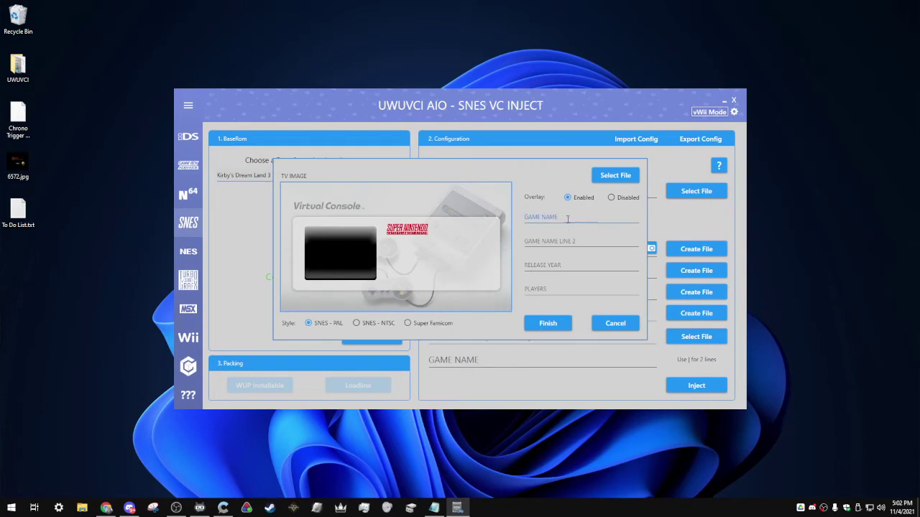
{"action": "type", "text": "Chrono Trigger"}
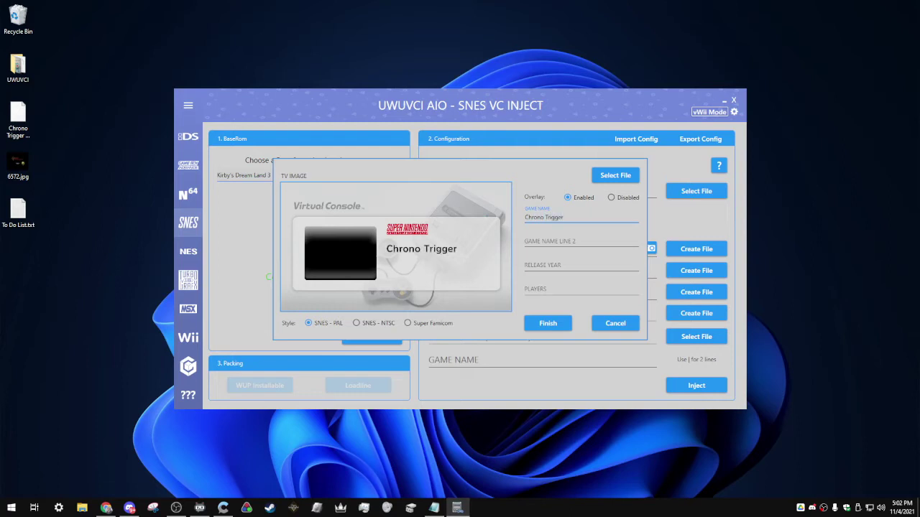
{"action": "left_click", "coordinate": [592, 264]}
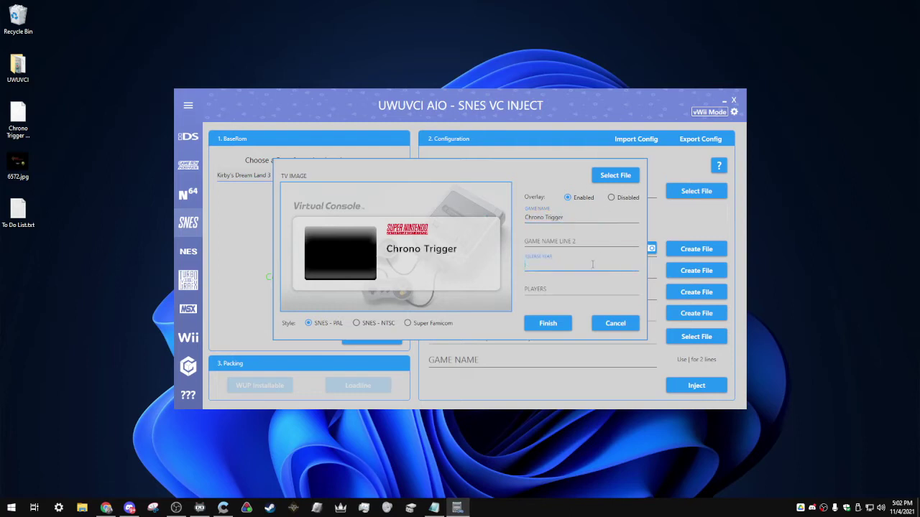
{"action": "type", "text": "1995"}
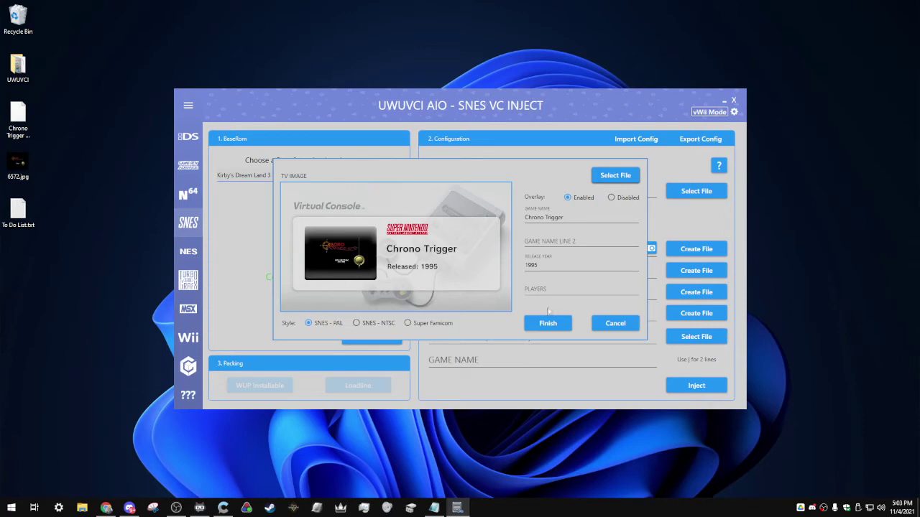
- Settle on the SNES - NTSC style for the TV image and finish it
{"action": "left_click", "coordinate": [369, 329]}
{"action": "left_click", "coordinate": [335, 329]}
{"action": "left_click", "coordinate": [371, 327]}
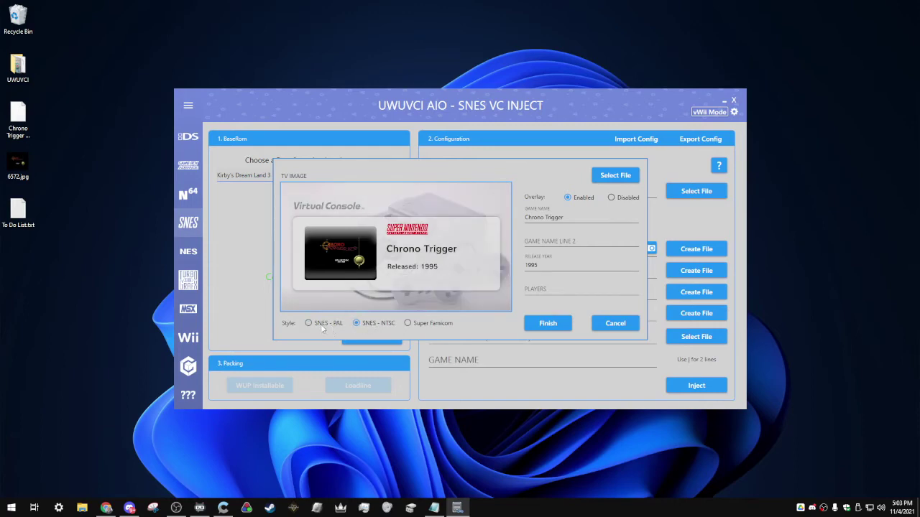
{"action": "left_click", "coordinate": [323, 328]}
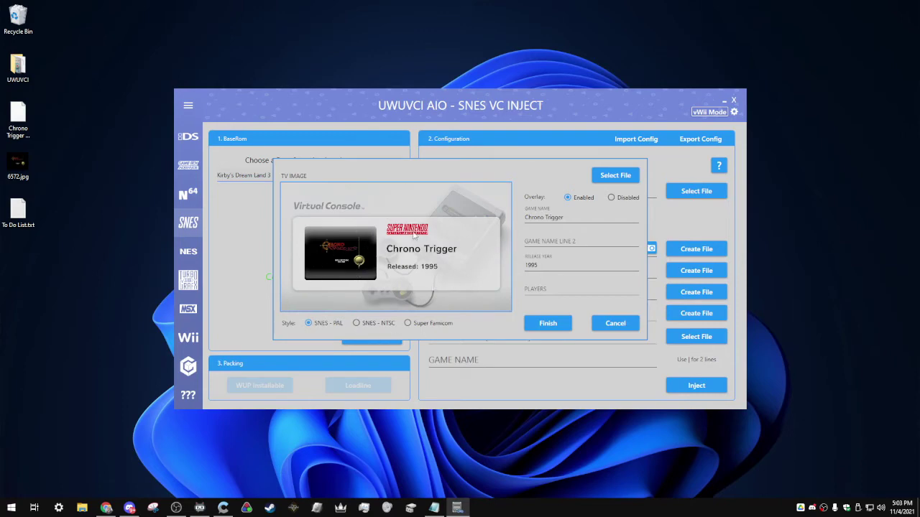
{"action": "left_click", "coordinate": [377, 324]}
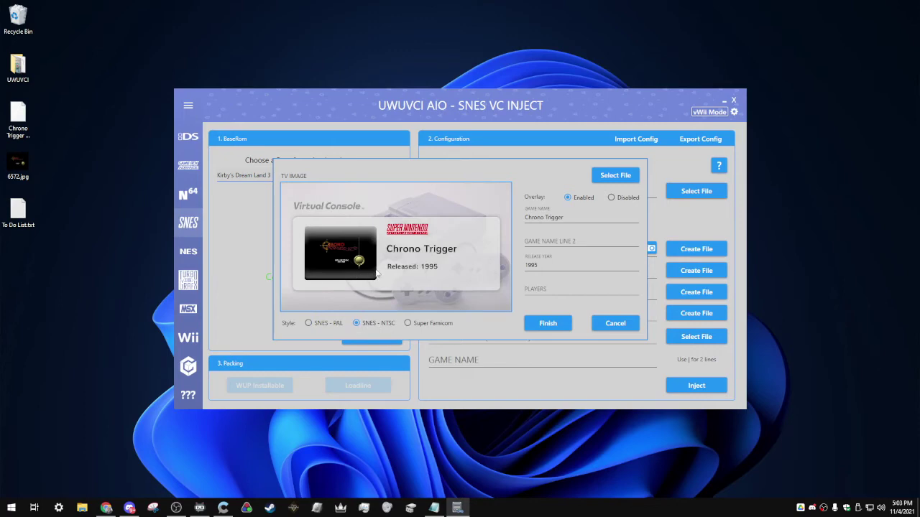
{"action": "left_click", "coordinate": [309, 323]}
{"action": "left_click", "coordinate": [376, 324]}
{"action": "left_click", "coordinate": [432, 324]}
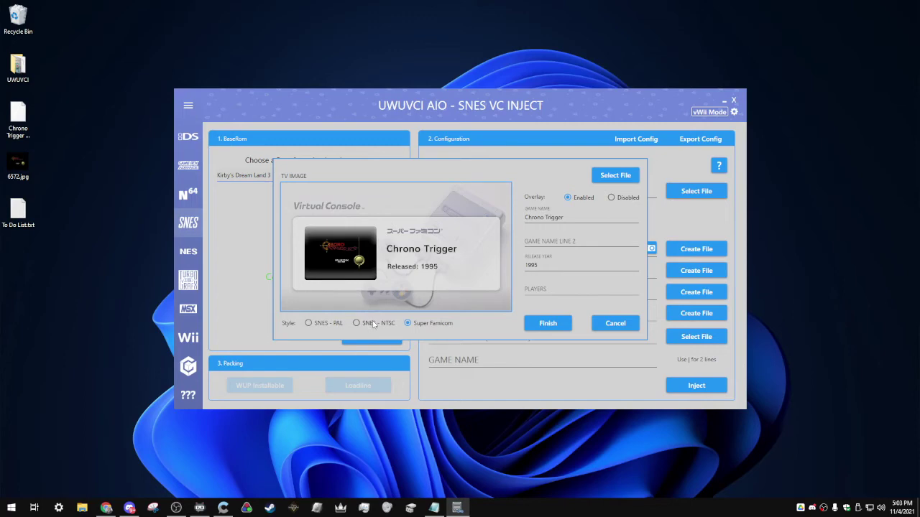
{"action": "left_click", "coordinate": [373, 323]}
{"action": "left_click", "coordinate": [548, 323]}
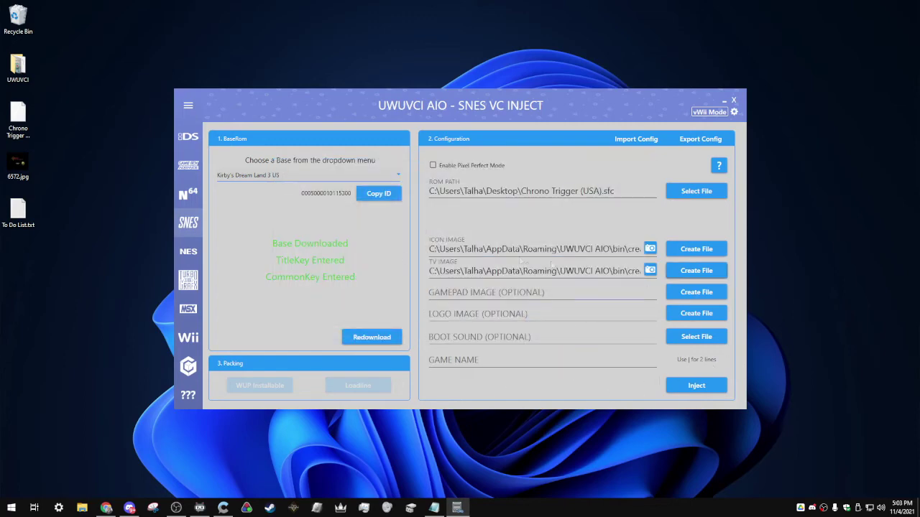
- Set the game name to 'Chrono Trigger' and run the injection to completion
{"action": "left_click", "coordinate": [554, 360]}
{"action": "type", "text": "Ch"}
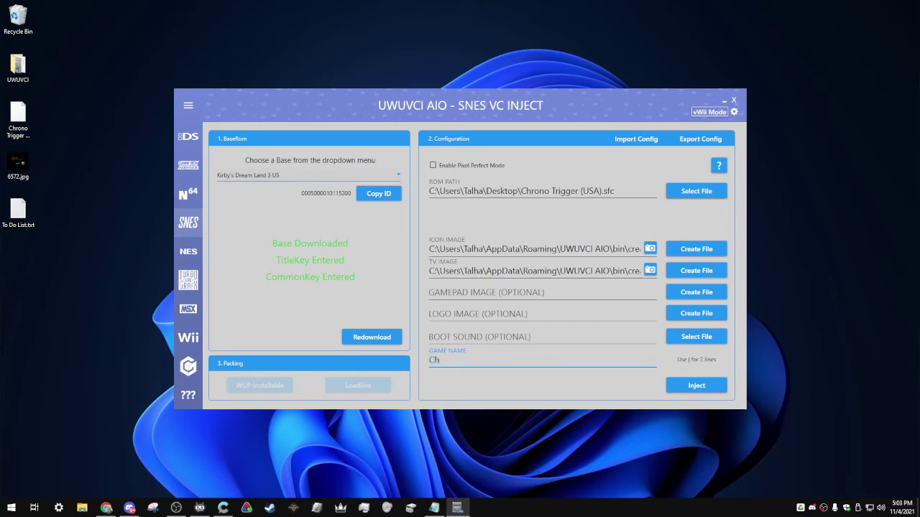
{"action": "type", "text": "rono Trigger"}
{"action": "left_click", "coordinate": [696, 387]}
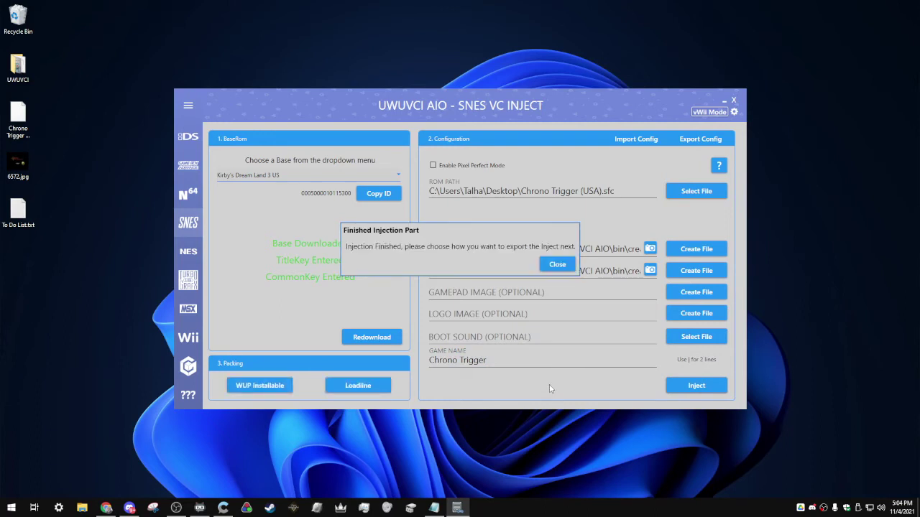
{"action": "left_click", "coordinate": [557, 264]}
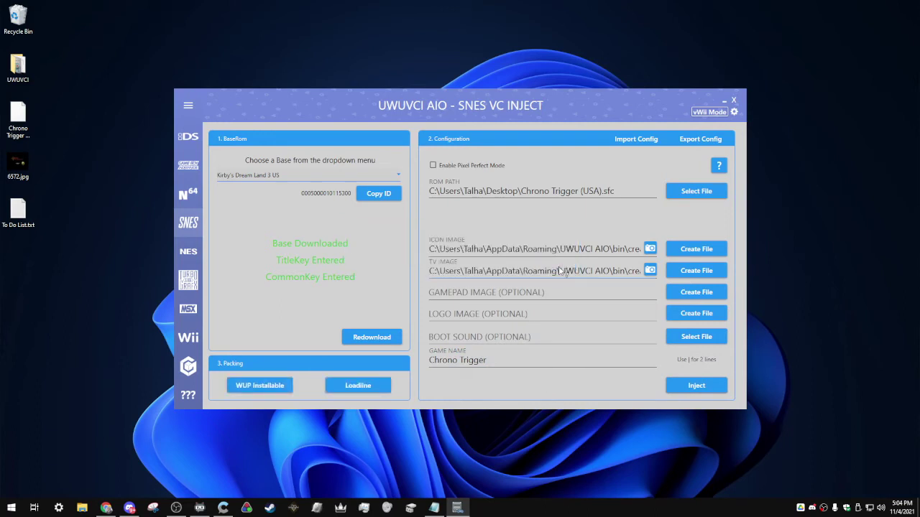
- Pack the inject as a WUP installable and open its Completed output folder
{"action": "left_click", "coordinate": [260, 388]}
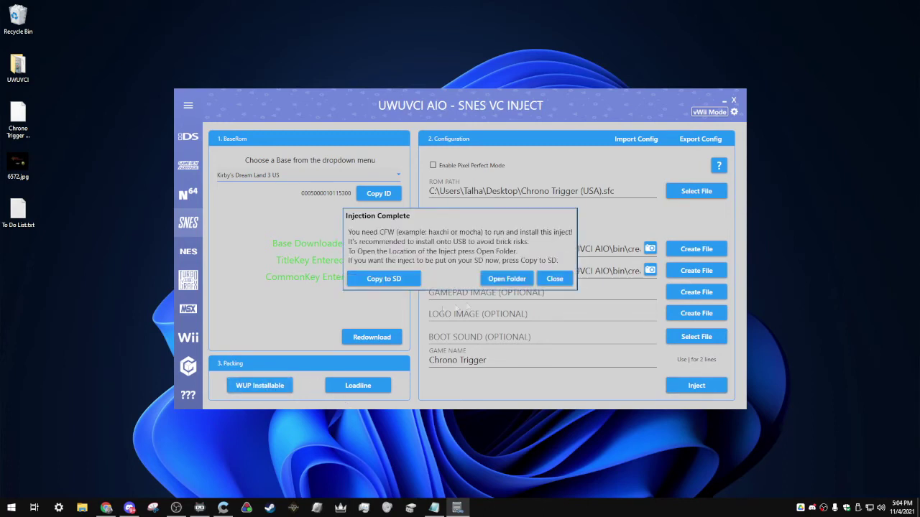
{"action": "left_click", "coordinate": [501, 280]}
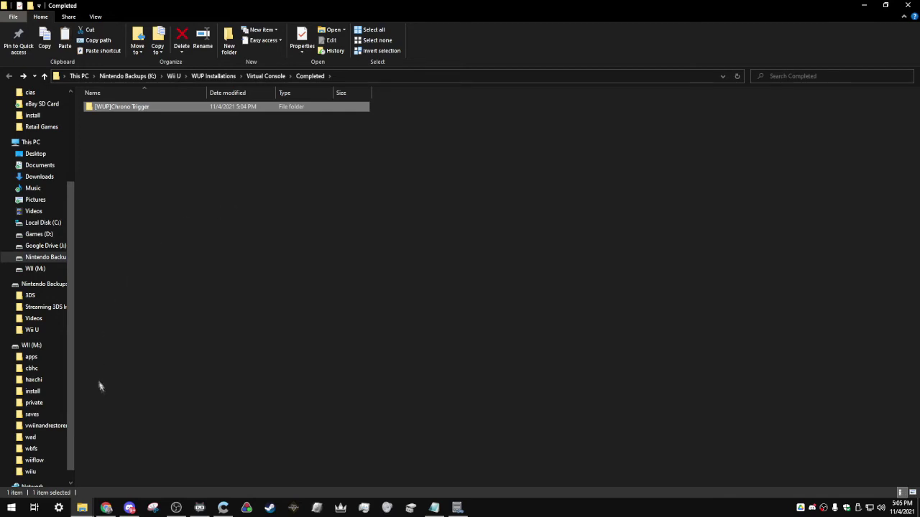
- Paste the [WUP]Chrono Trigger folder into the install folder on WII (M:), then close Explorer
{"action": "left_click", "coordinate": [60, 392]}
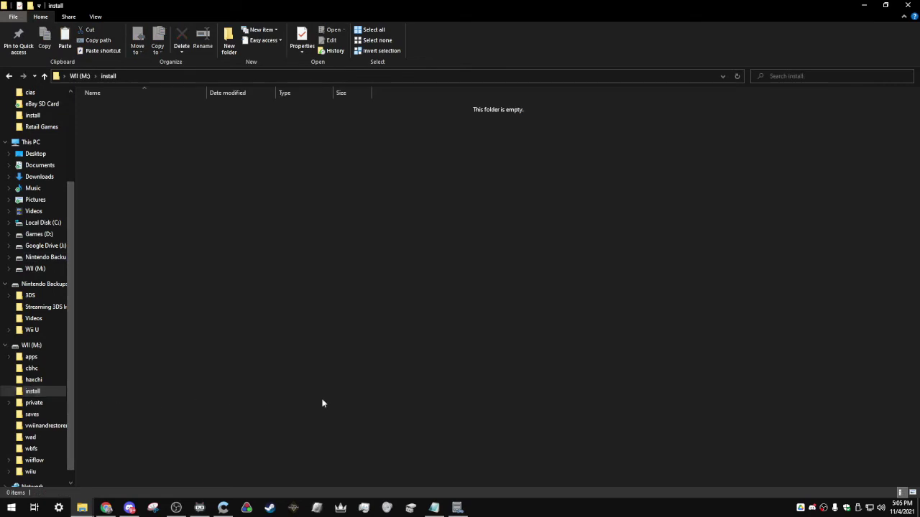
{"action": "key", "text": "ctrl+v"}
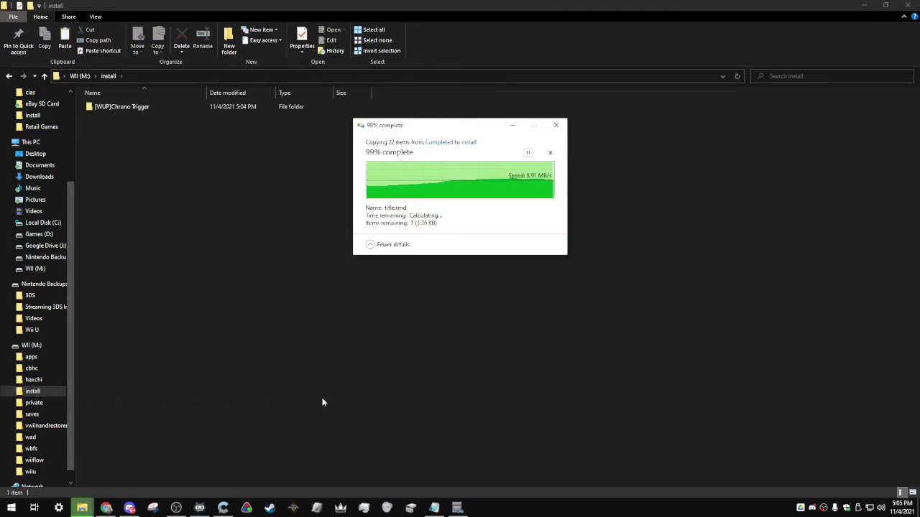
{"action": "key", "text": "alt+F4"}
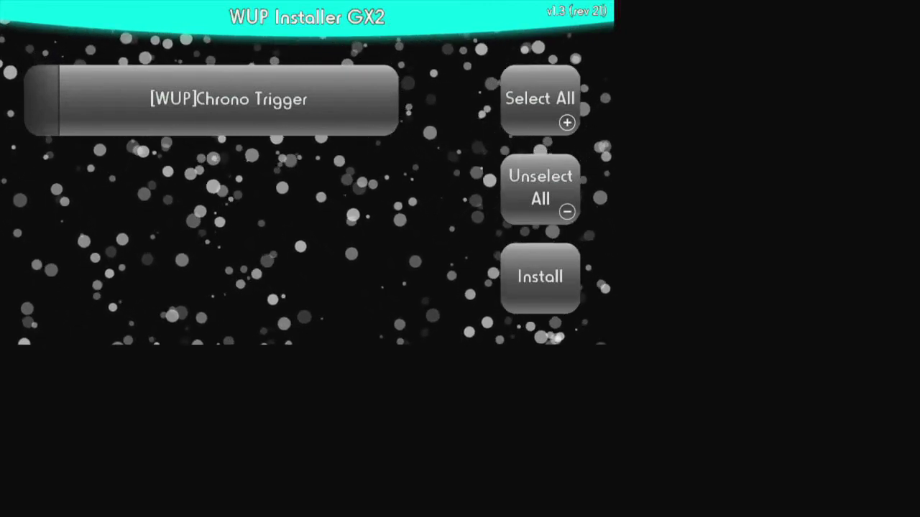
- Install [WUP]Chrono Trigger to USB storage, then return to the Wii U Menu
{"action": "left_click", "coordinate": [210, 99]}
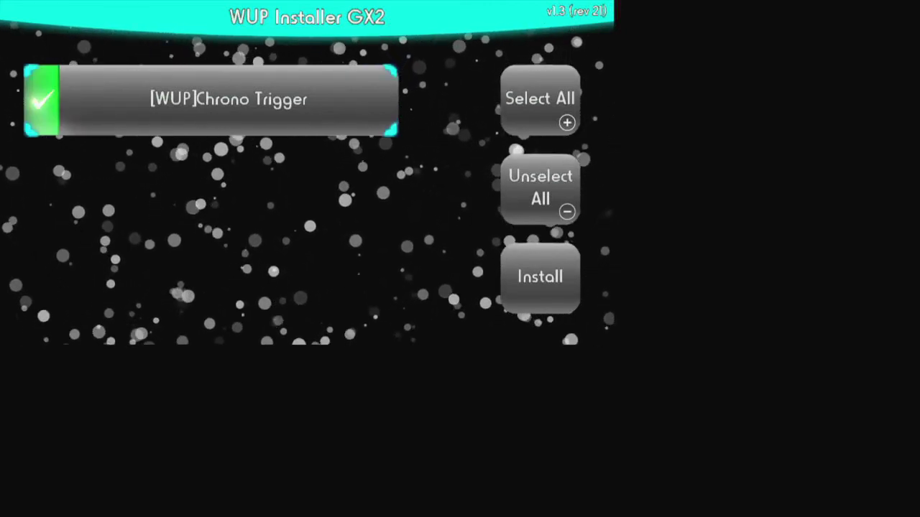
{"action": "left_click", "coordinate": [540, 277]}
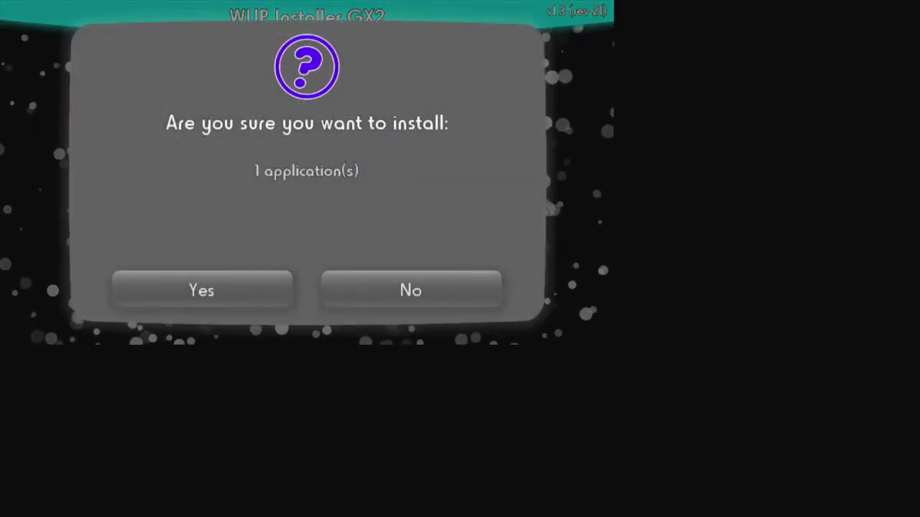
{"action": "left_click", "coordinate": [202, 289]}
{"action": "left_click", "coordinate": [410, 290]}
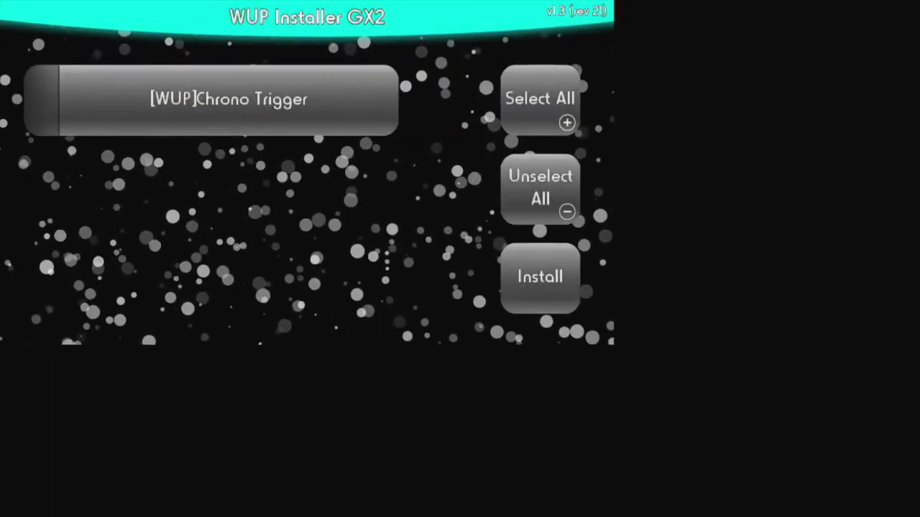
{"action": "key", "text": "Home"}
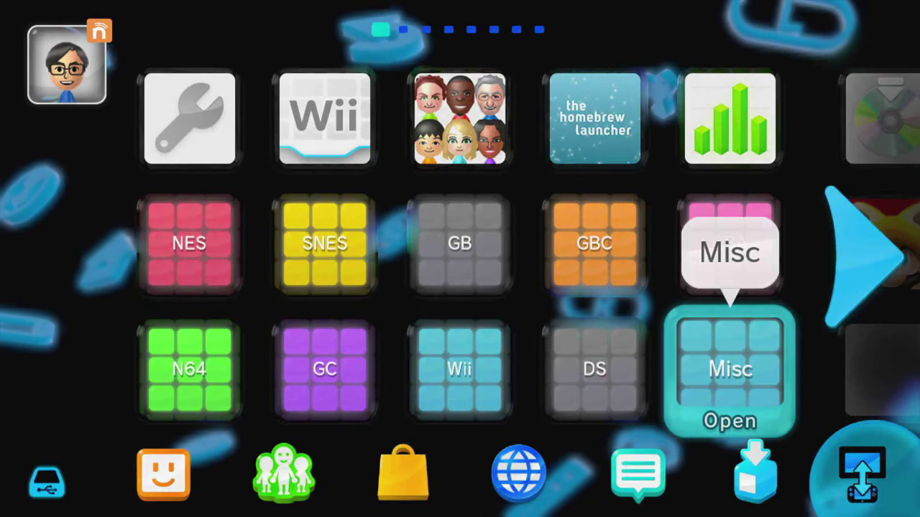
- Move to the installed games page and select the new Chrono Trigger tile to launch it
{"action": "key", "text": "Right"}
{"action": "key", "text": "Right"}
{"action": "key", "text": "Right"}
{"action": "key", "text": "Right"}
{"action": "key", "text": "Right"}
{"action": "key", "text": "Right"}
{"action": "key", "text": "Right"}
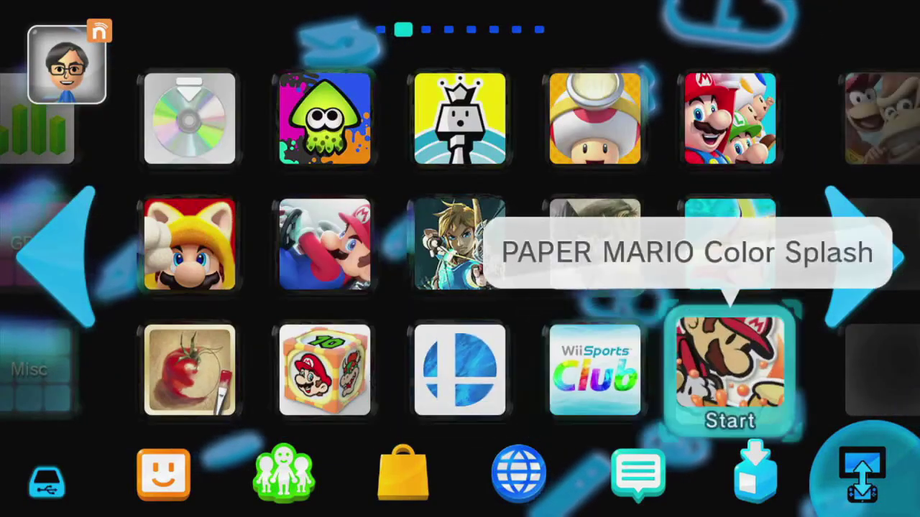
{"action": "key", "text": "Left"}
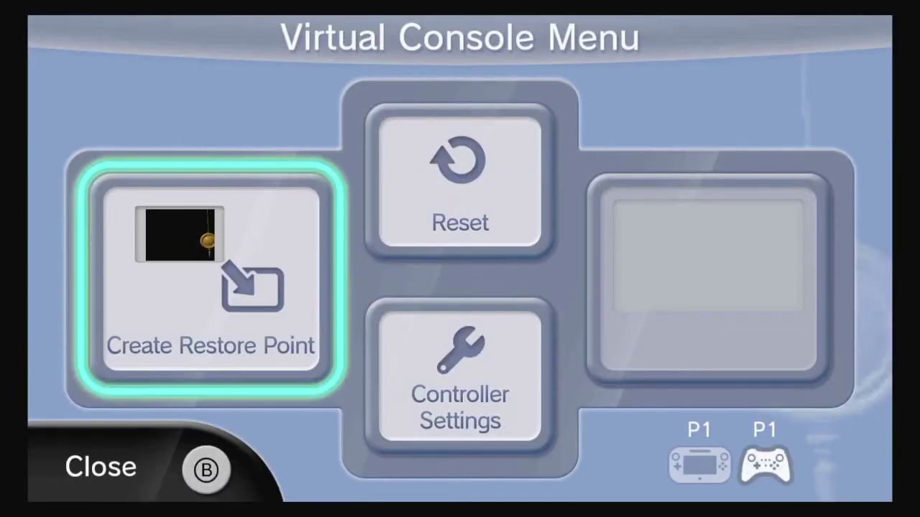
- Check Controller Settings showing GamePad and Pro Controller on P1, then return to Chrono Trigger
{"action": "key", "text": "Down"}
{"action": "key", "text": "Return"}
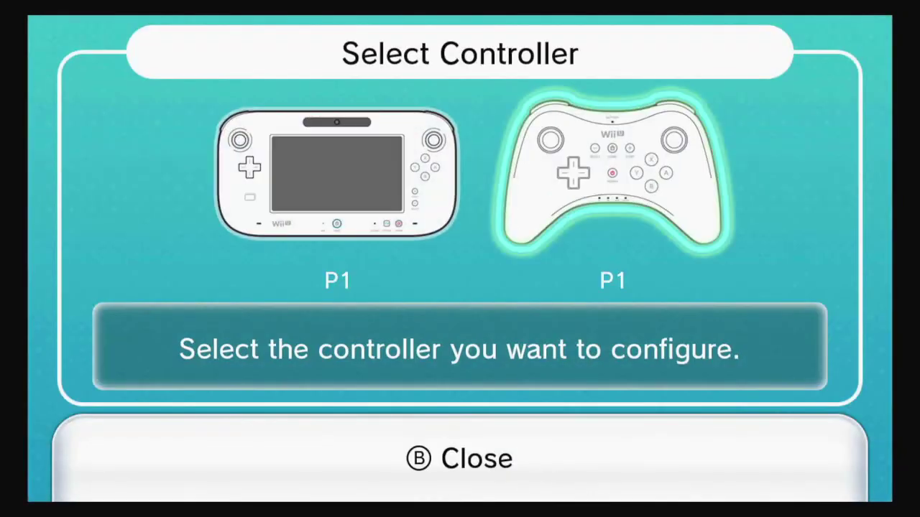
{"action": "key", "text": "Escape"}
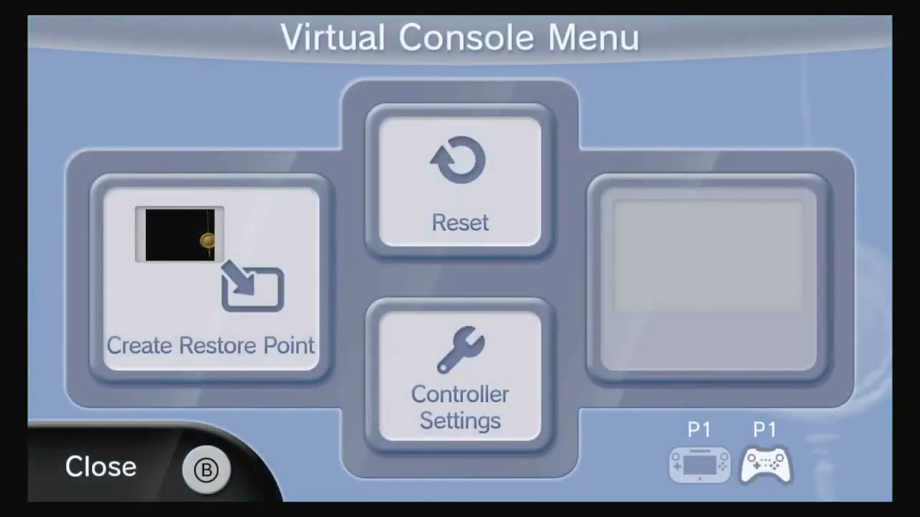